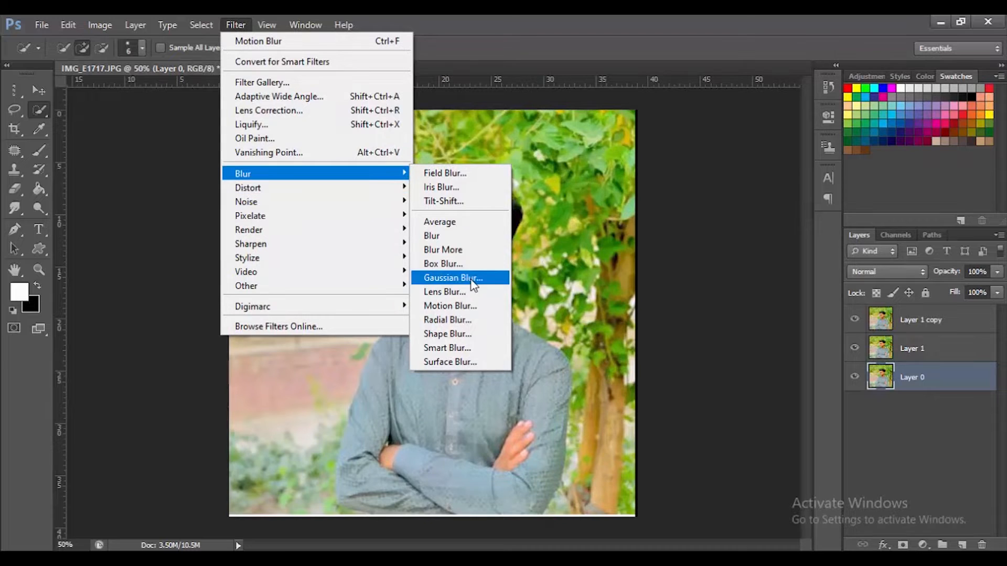
- Apply an 11.4-pixel Gaussian Blur to Layer 0 and hide Layer 1 copy
{"action": "left_click", "coordinate": [474, 281]}
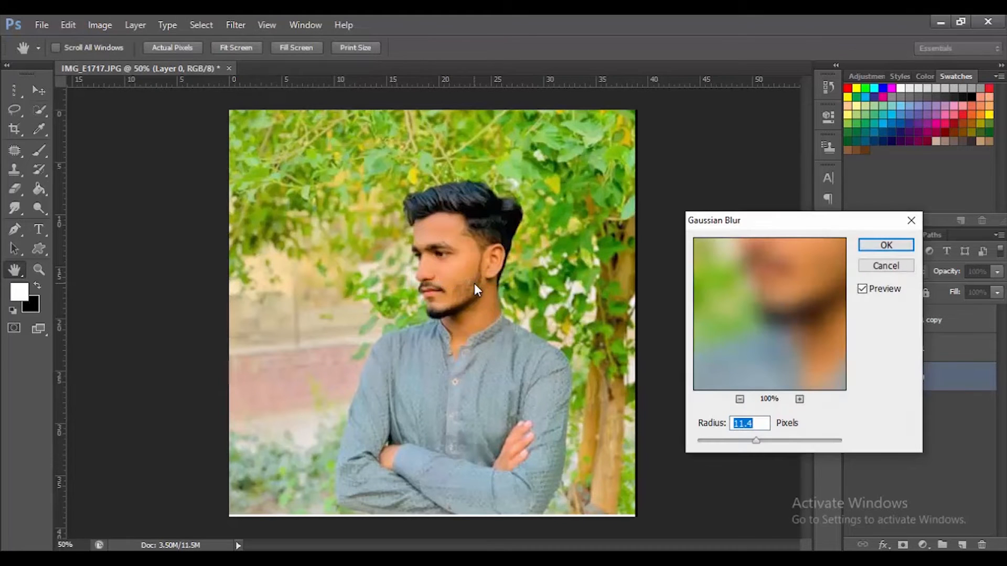
{"action": "left_click", "coordinate": [893, 245]}
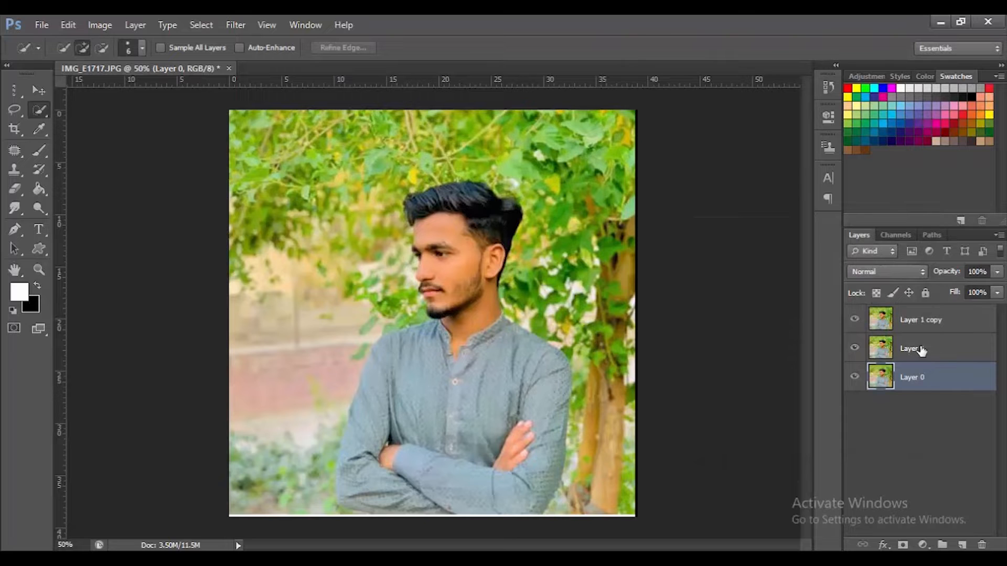
{"action": "left_click", "coordinate": [855, 319]}
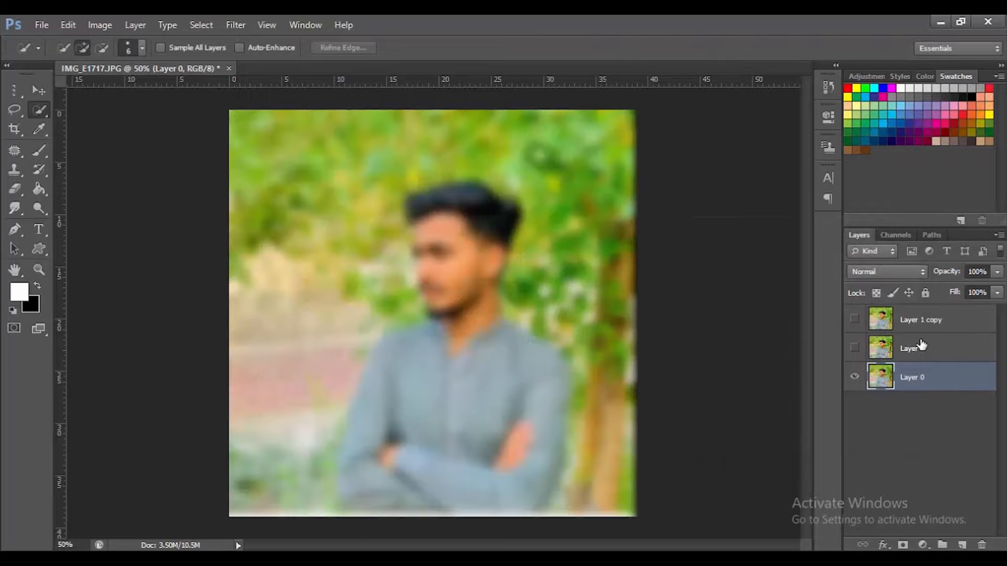
{"action": "left_click", "coordinate": [854, 348]}
- Quick-select the man on Layer 1, excluding the background beside his chin and including all of his hair
{"action": "left_click", "coordinate": [886, 350]}
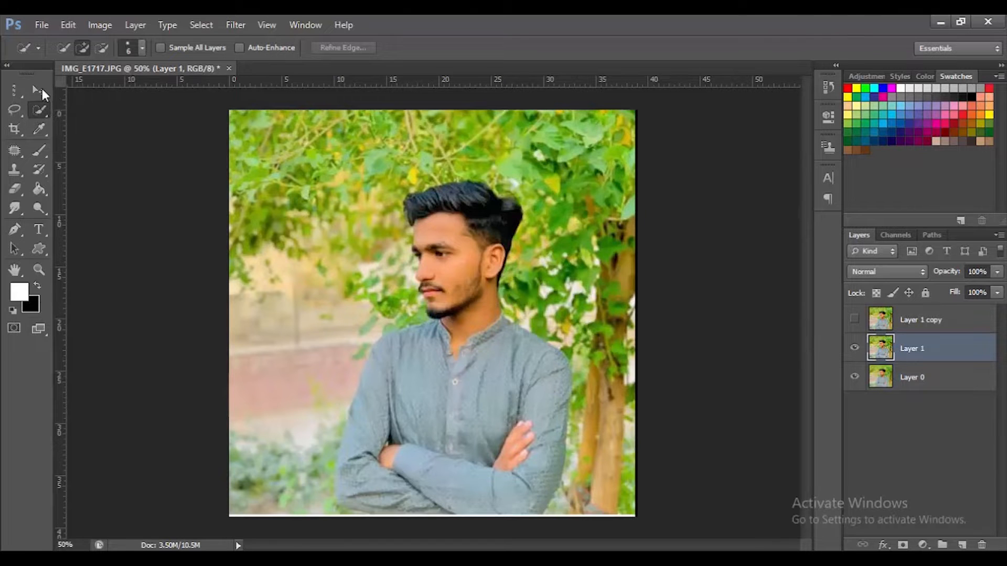
{"action": "mouse_move", "coordinate": [464, 204]}
{"action": "left_mouse_down"}
{"action": "mouse_move", "coordinate": [483, 288]}
{"action": "mouse_move", "coordinate": [469, 347]}
{"action": "mouse_move", "coordinate": [517, 430]}
{"action": "mouse_move", "coordinate": [450, 476]}
{"action": "mouse_move", "coordinate": [401, 430]}
{"action": "left_mouse_up"}
{"action": "mouse_move", "coordinate": [367, 459]}
{"action": "left_mouse_down"}
{"action": "mouse_move", "coordinate": [373, 489]}
{"action": "mouse_move", "coordinate": [400, 304]}
{"action": "left_mouse_up"}
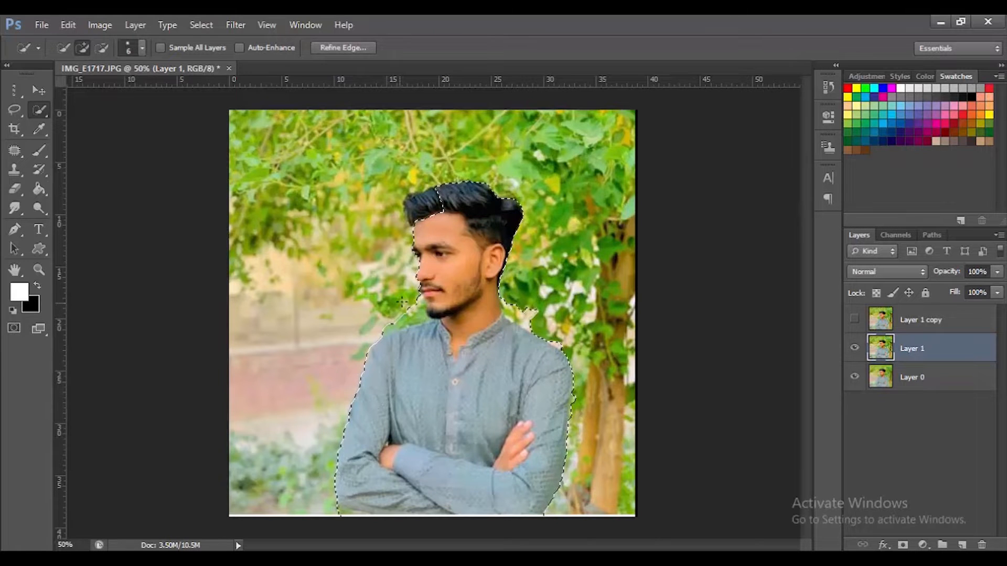
{"action": "key", "text": "alt"}
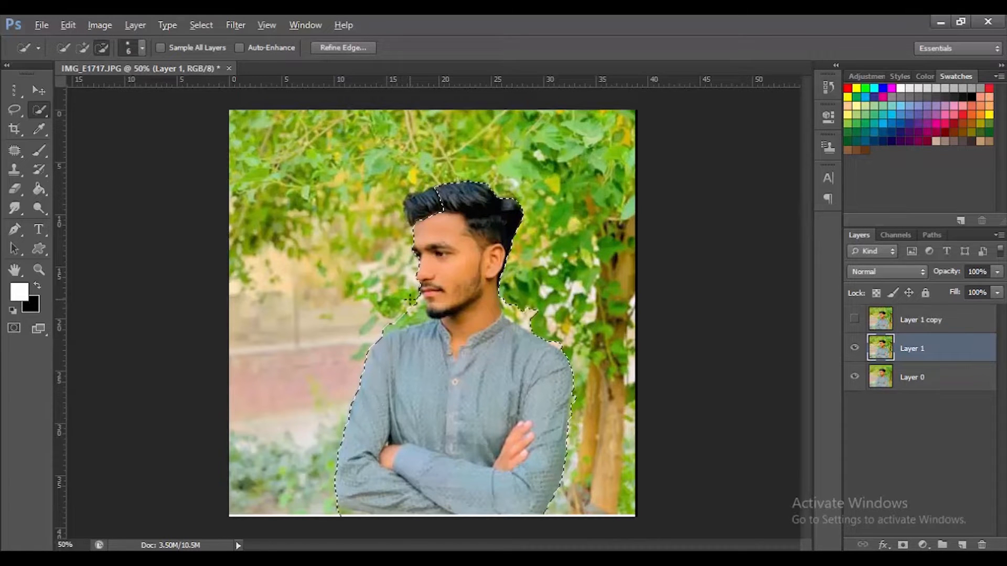
{"action": "left_click_drag", "start_coordinate": [417, 310], "coordinate": [394, 324]}
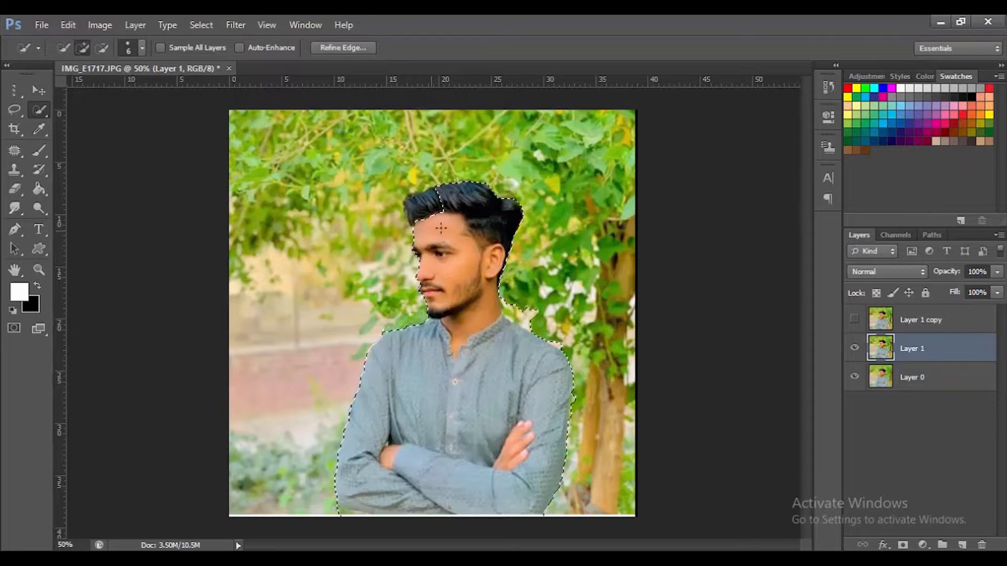
{"action": "left_click_drag", "start_coordinate": [446, 211], "coordinate": [424, 207]}
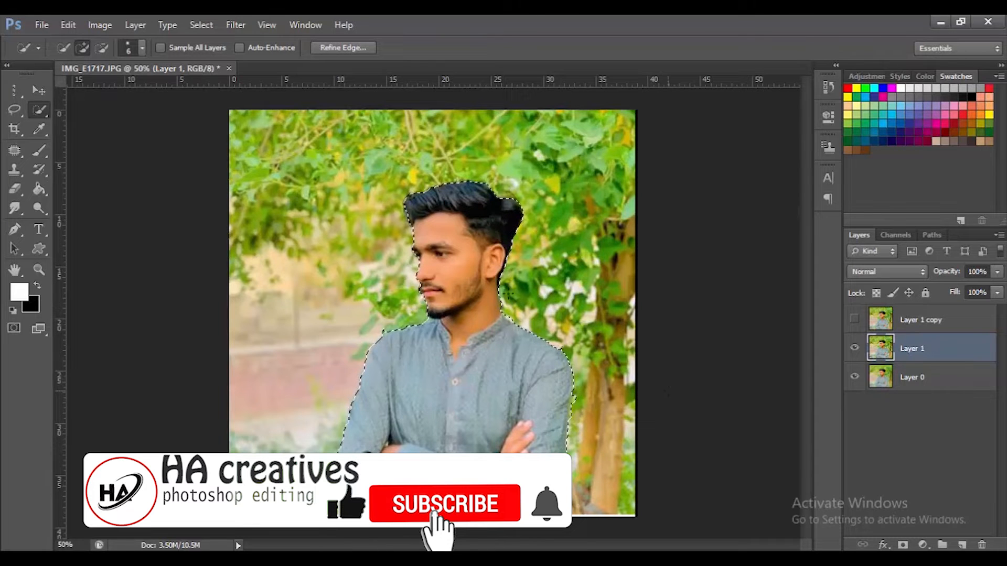
{"action": "left_click", "coordinate": [37, 307]}
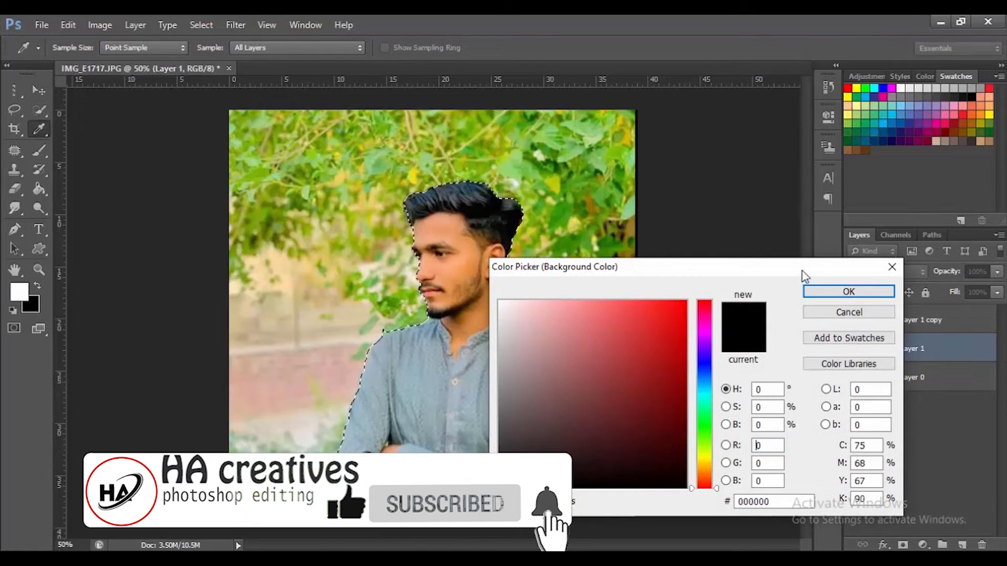
{"action": "left_click", "coordinate": [811, 291]}
{"action": "key", "text": "w"}
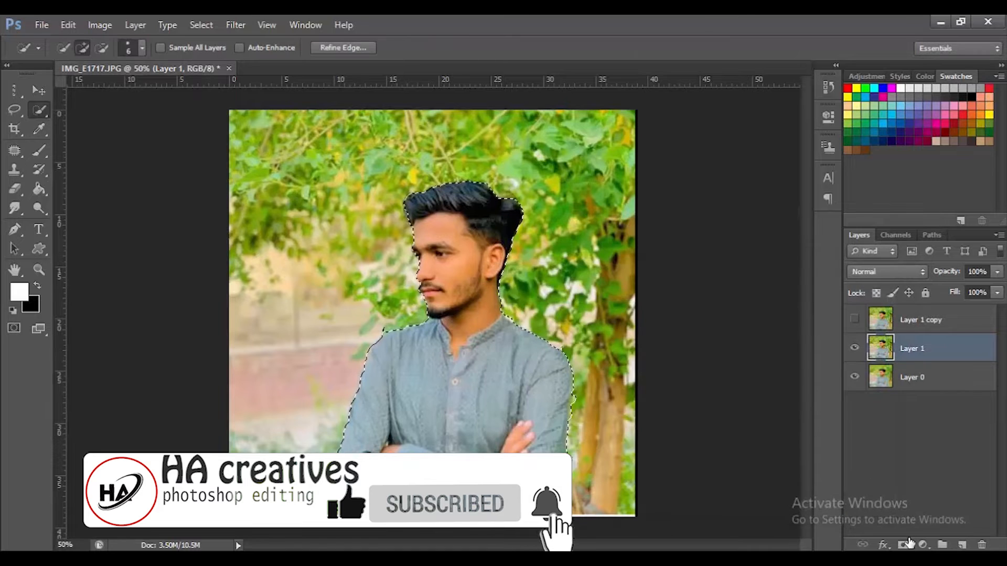
- Add a layer mask to Layer 1 from the selection of the man, and hide that layer
{"action": "left_click", "coordinate": [903, 545]}
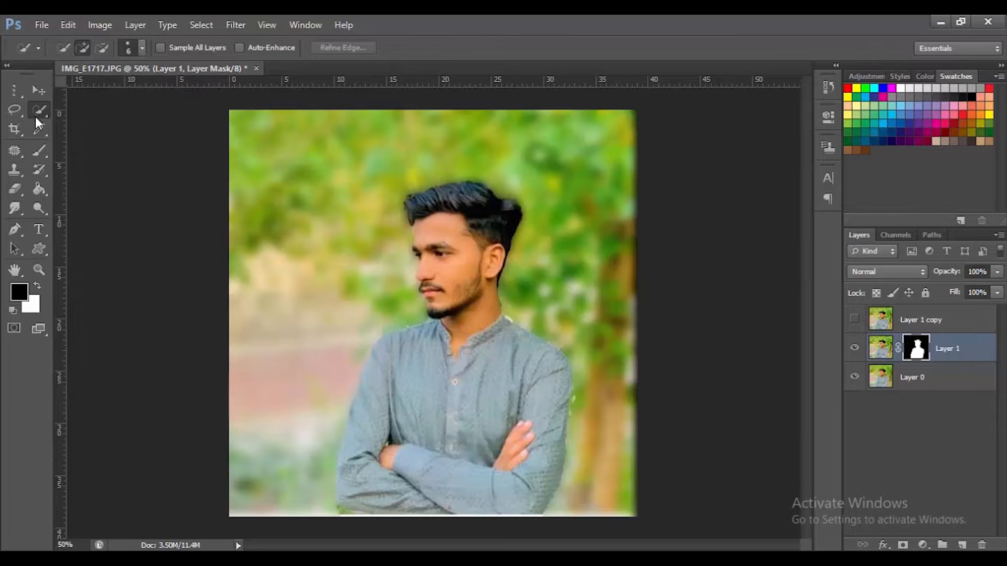
{"action": "left_click", "coordinate": [854, 349]}
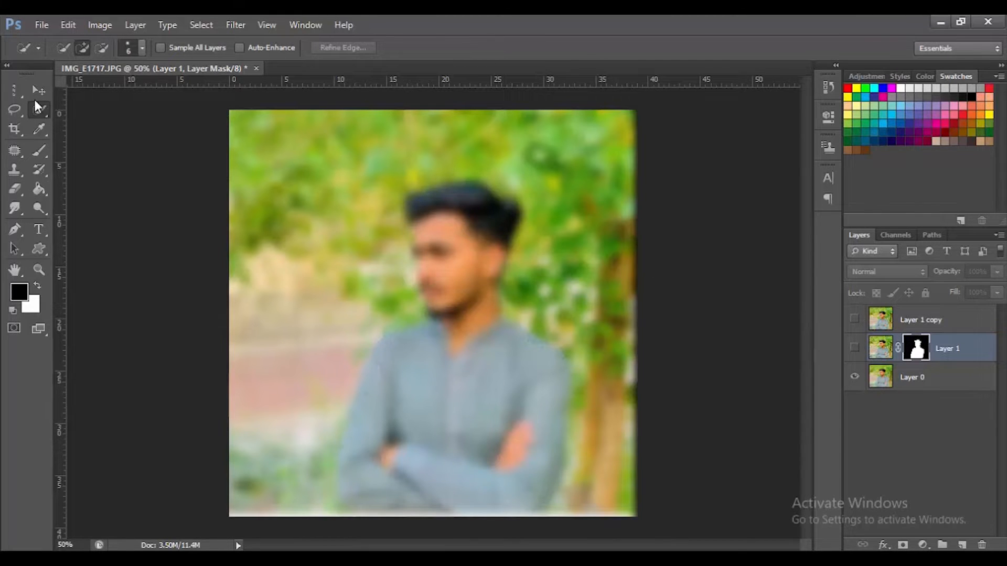
- Draw a white heart custom shape about 455 by 448 px and position it over the man's head
{"action": "left_click", "coordinate": [39, 249]}
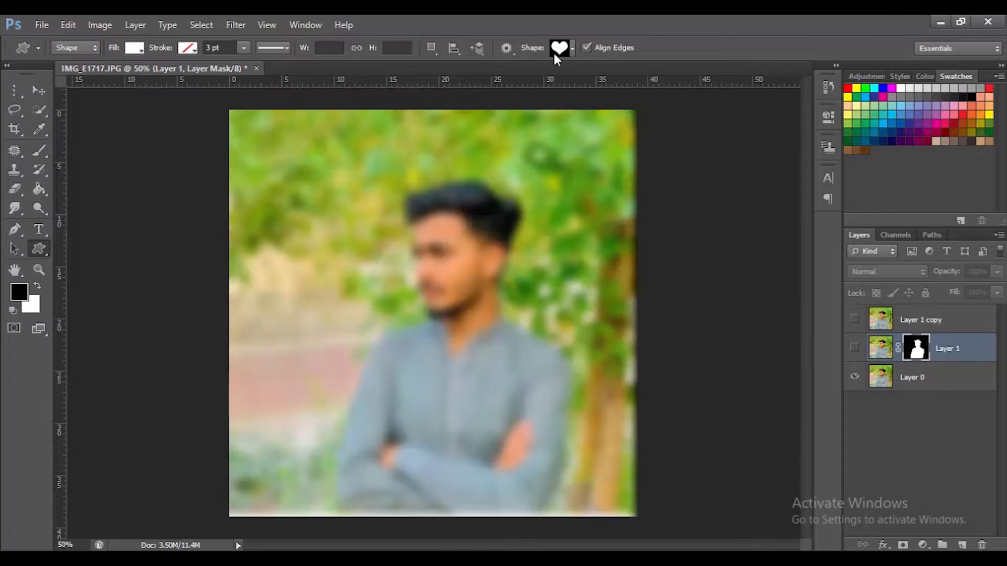
{"action": "left_click", "coordinate": [570, 53]}
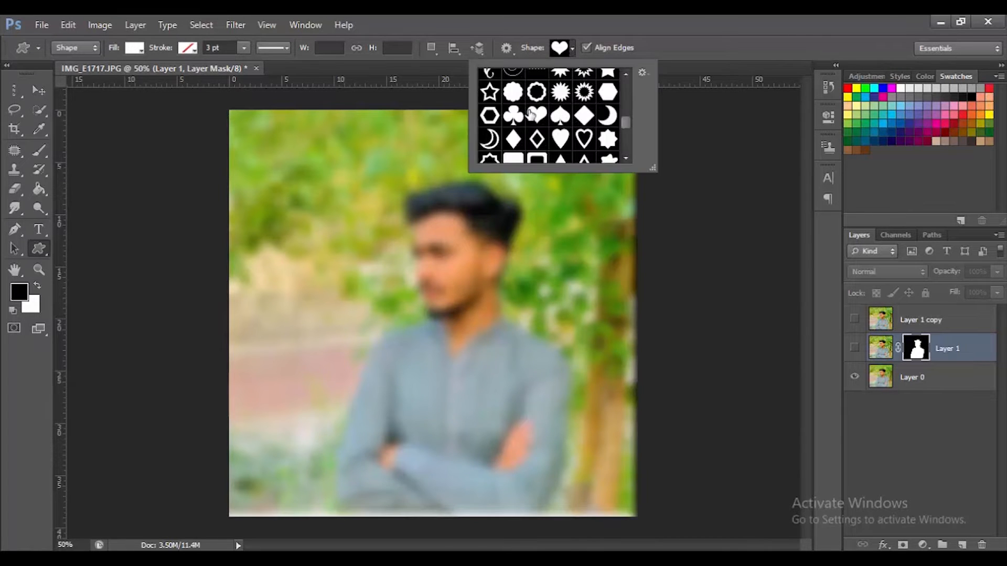
{"action": "left_click", "coordinate": [660, 44]}
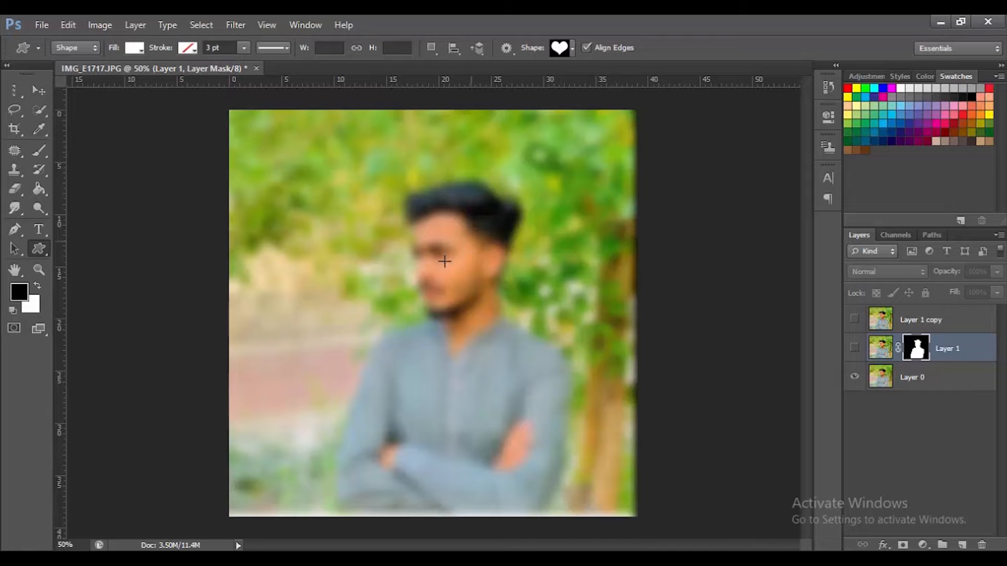
{"action": "left_click_drag", "start_coordinate": [397, 182], "coordinate": [564, 345]}
{"action": "left_click", "coordinate": [38, 90]}
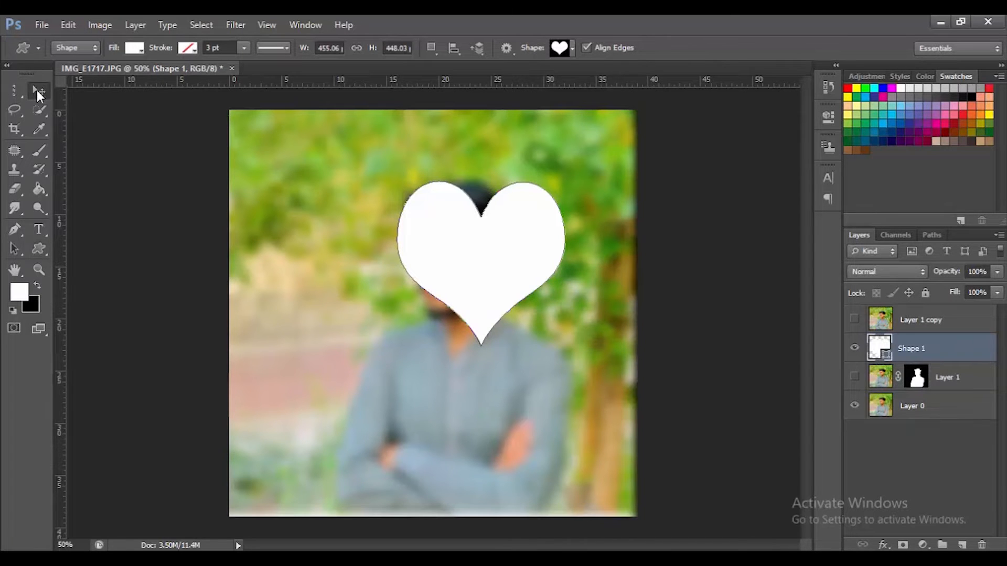
{"action": "left_click_drag", "start_coordinate": [512, 278], "coordinate": [480, 260]}
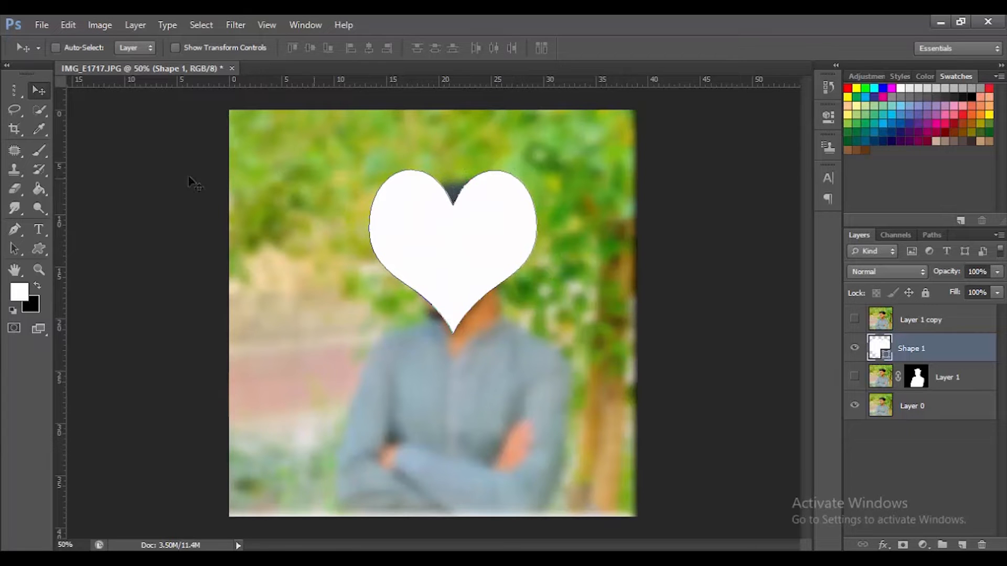
- Duplicate the large heart and scale the copy to about 36%, placing it beside the man's shoulder at the photo's left
{"action": "left_click_drag", "start_coordinate": [413, 254], "coordinate": [316, 381]}
{"action": "key", "text": "ctrl+t"}
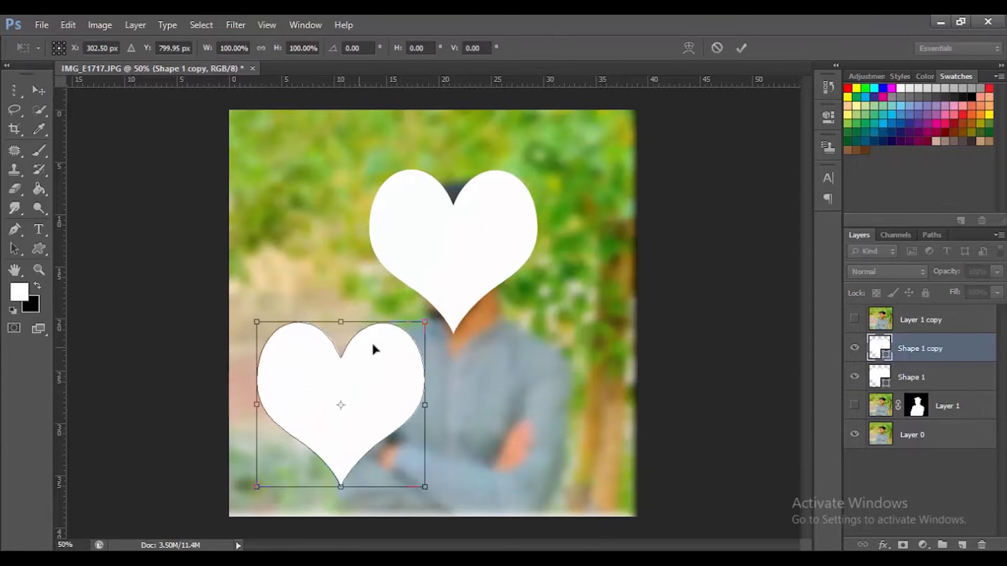
{"action": "left_click_drag", "start_coordinate": [423, 323], "coordinate": [339, 304]}
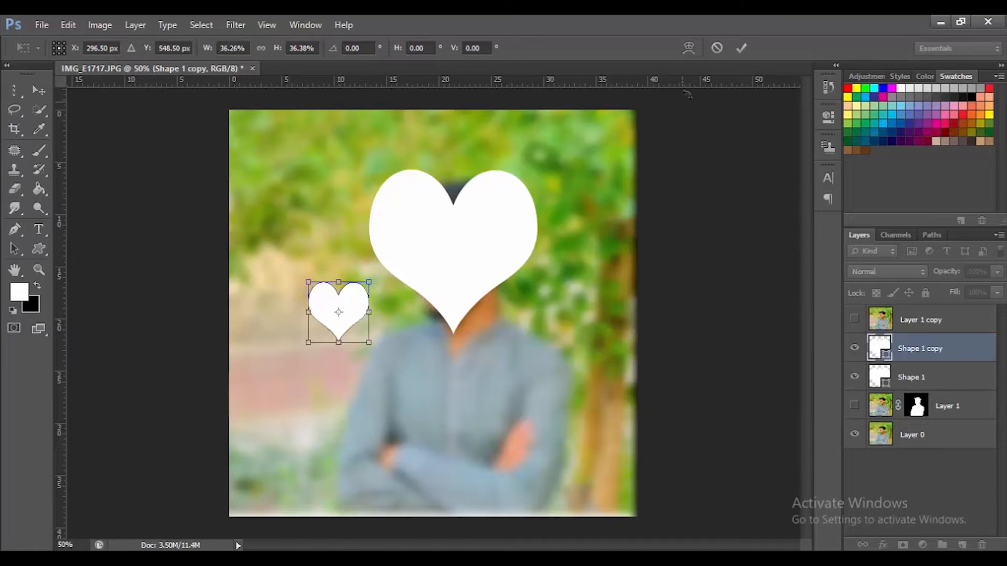
{"action": "left_click", "coordinate": [741, 48]}
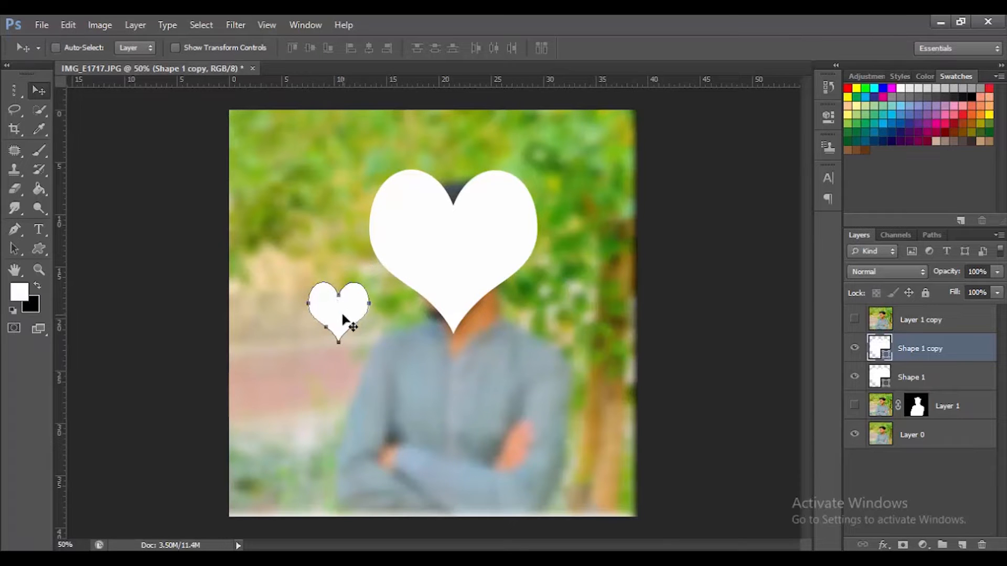
- Place copies of the small heart around the large one, across the man's torso and along both sides of the photo
{"action": "left_click_drag", "start_coordinate": [346, 321], "coordinate": [381, 464]}
{"action": "left_click_drag", "start_coordinate": [526, 458], "coordinate": [594, 386]}
{"action": "left_click_drag", "start_coordinate": [493, 388], "coordinate": [337, 151]}
- Scale the small heart in the photo's upper left to about 62% and move it just above the large heart
{"action": "key", "text": "ctrl+j"}
{"action": "key", "text": "ctrl+t"}
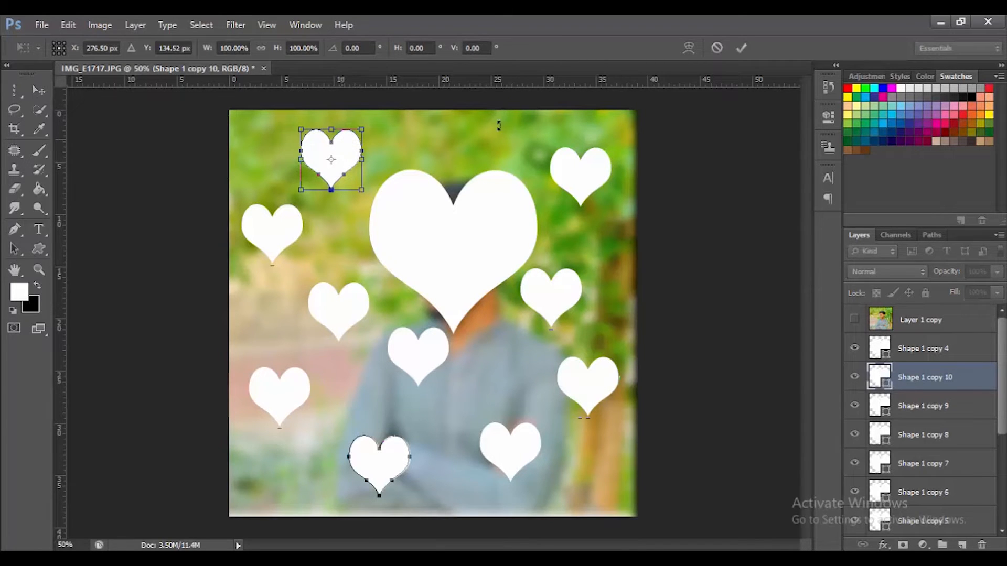
{"action": "left_click_drag", "start_coordinate": [362, 131], "coordinate": [415, 150]}
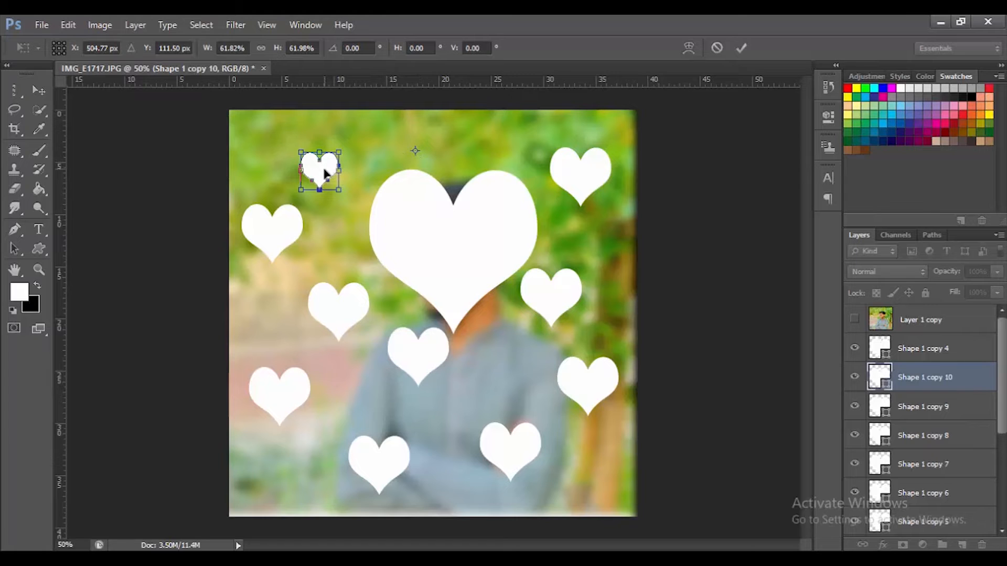
{"action": "left_click_drag", "start_coordinate": [327, 173], "coordinate": [407, 144]}
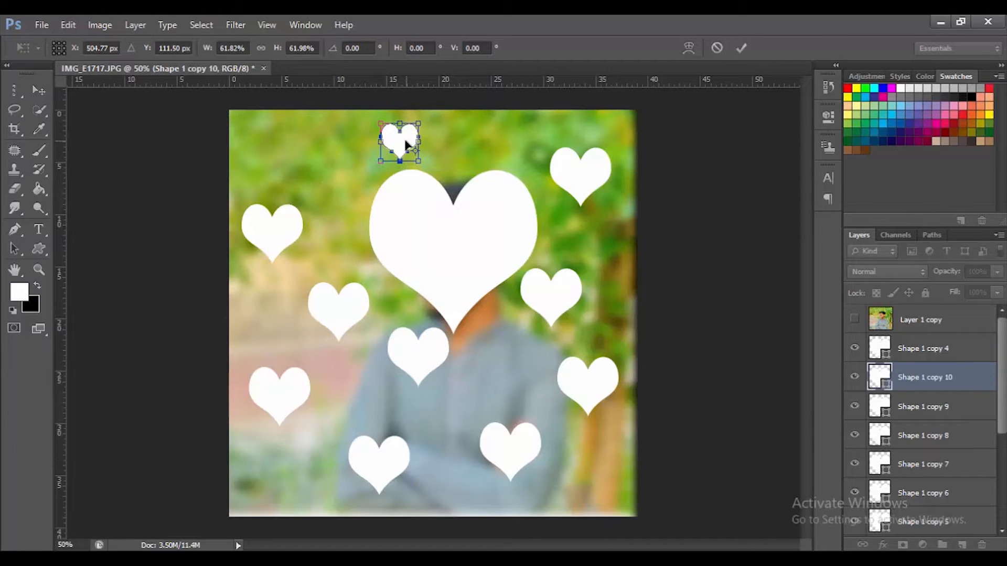
{"action": "right_click", "coordinate": [280, 234]}
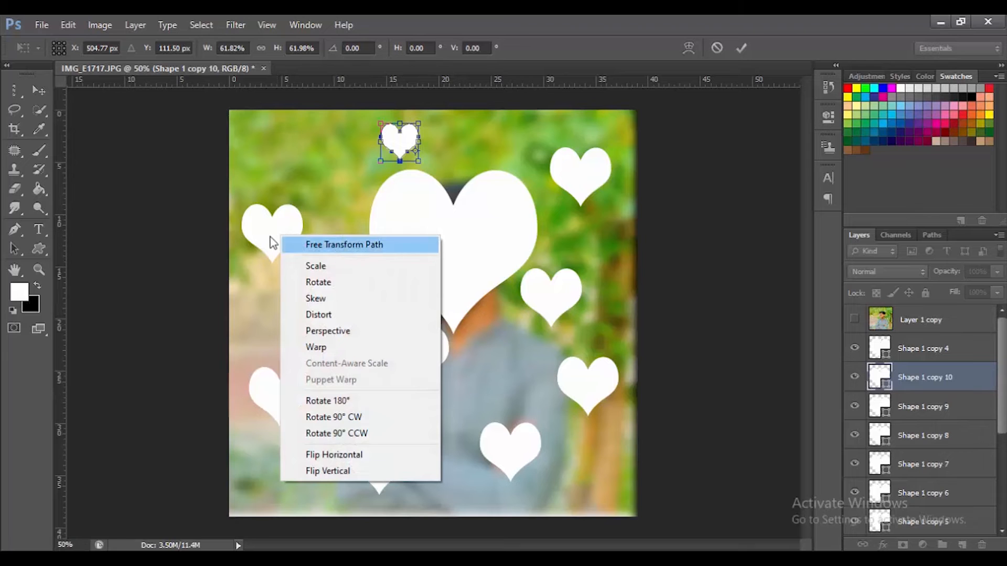
{"action": "left_click", "coordinate": [280, 224]}
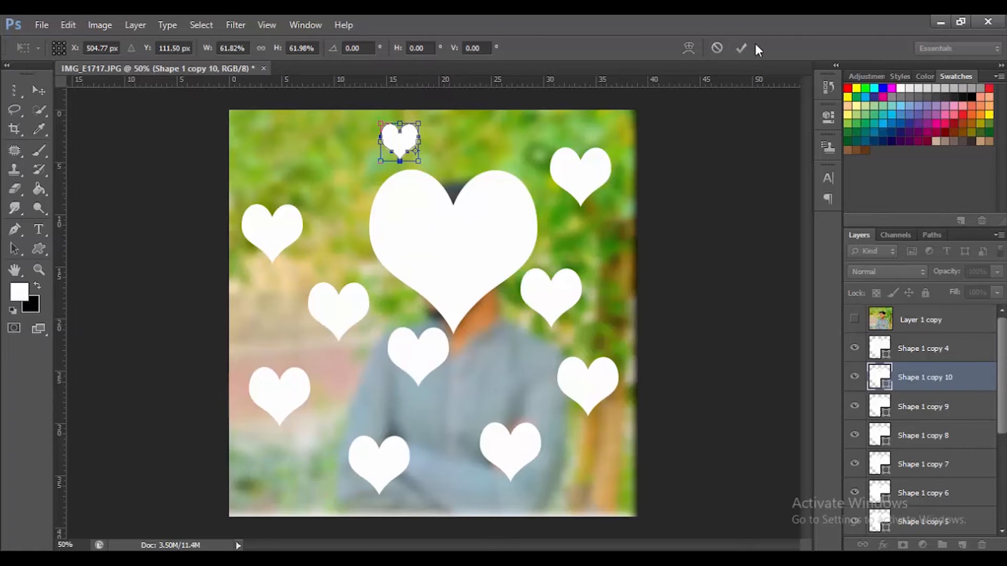
{"action": "key", "text": "Return"}
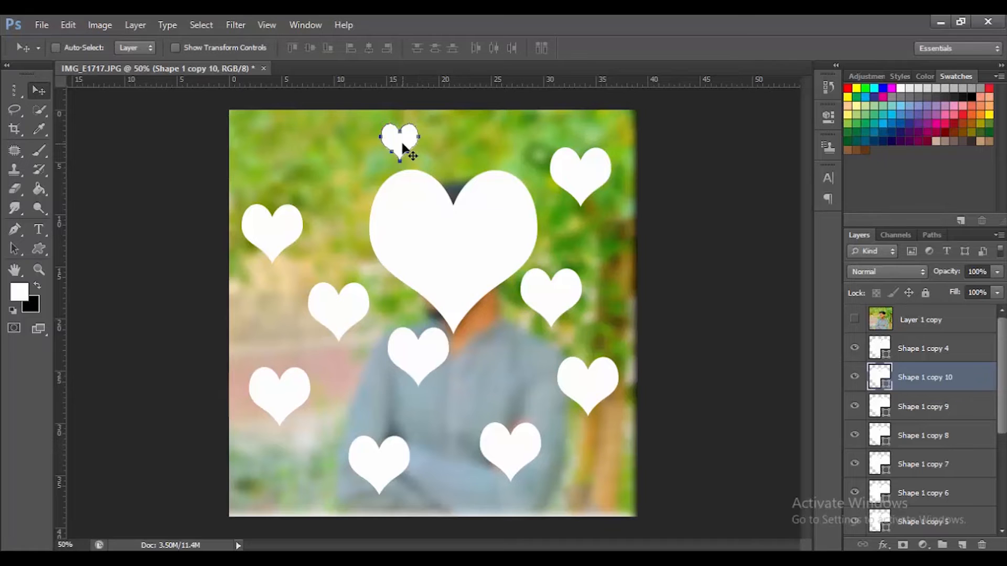
- Scatter copies of the smallest heart along the photo's top edge, its left side and over the man's torso
{"action": "left_click_drag", "start_coordinate": [404, 148], "coordinate": [502, 137]}
{"action": "left_click_drag", "start_coordinate": [399, 139], "coordinate": [259, 160]}
{"action": "left_click_drag", "start_coordinate": [411, 157], "coordinate": [292, 475]}
{"action": "left_click", "coordinate": [331, 410], "text": "ctrl"}
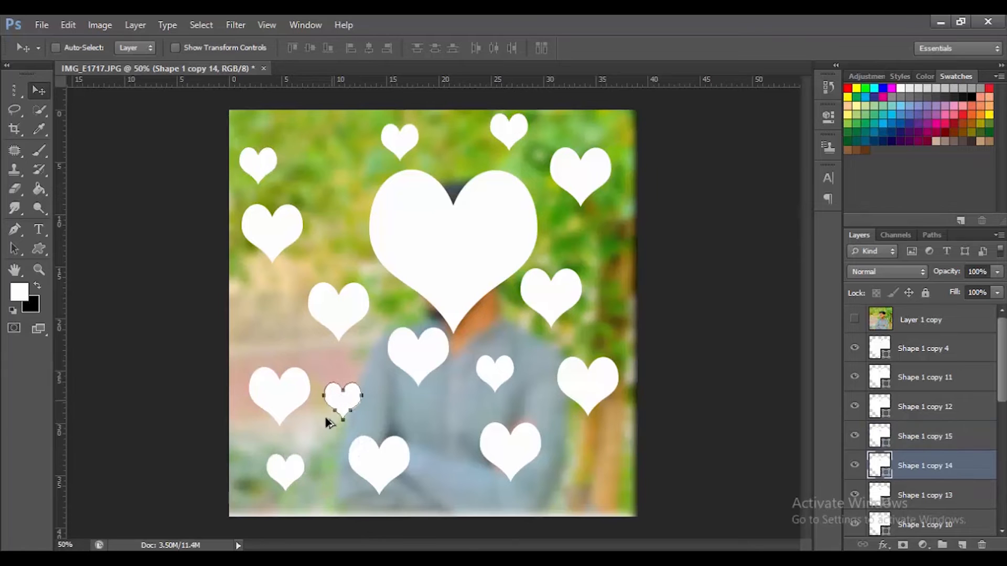
{"action": "left_click_drag", "start_coordinate": [330, 384], "coordinate": [272, 335]}
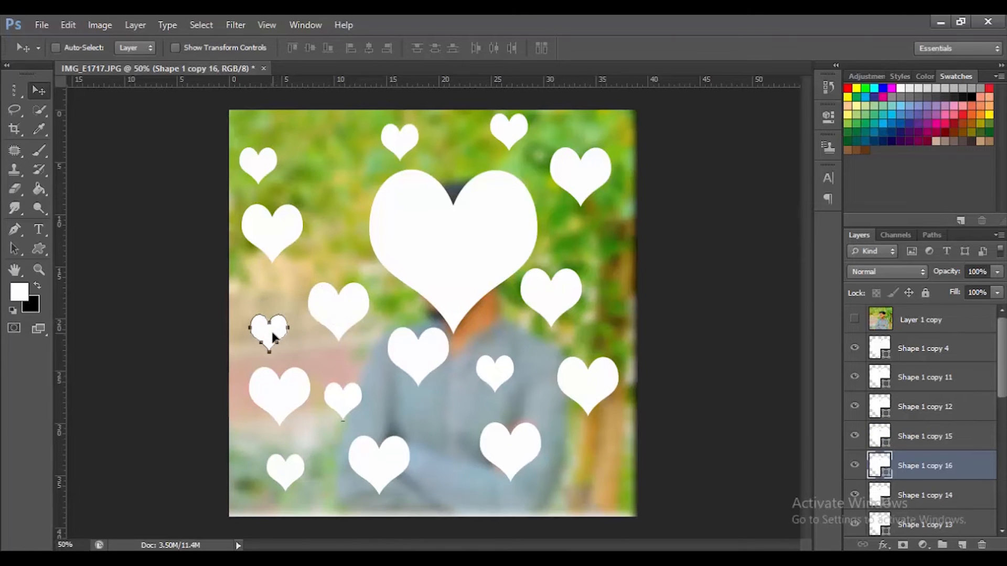
- Try adding another copy of the medium heart in the photo's upper left, and undo it
{"action": "right_click", "coordinate": [272, 241]}
{"action": "left_click", "coordinate": [315, 244]}
{"action": "left_click_drag", "start_coordinate": [270, 237], "coordinate": [333, 168]}
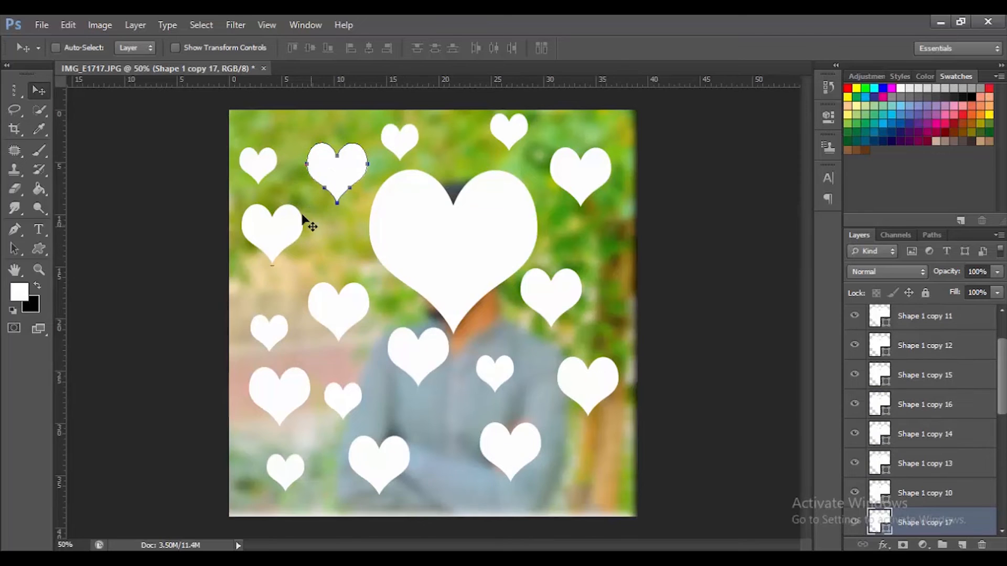
{"action": "key", "text": "ctrl+z"}
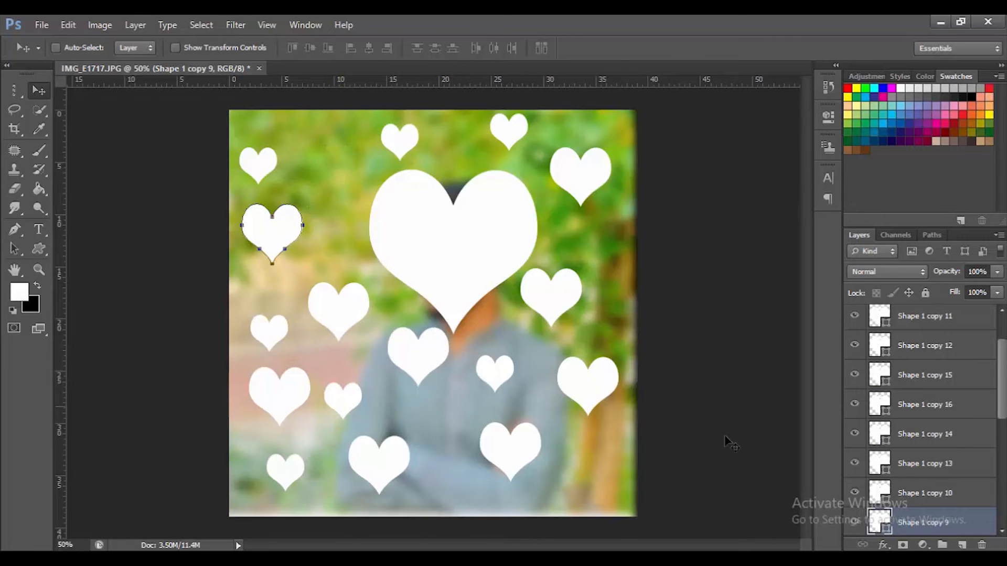
- Merge all the heart layers, from Shape 1 copy 4 down to Shape 1, into one shape layer
{"action": "scroll", "coordinate": [923, 421], "scroll_direction": "up", "scroll_amount": 2}
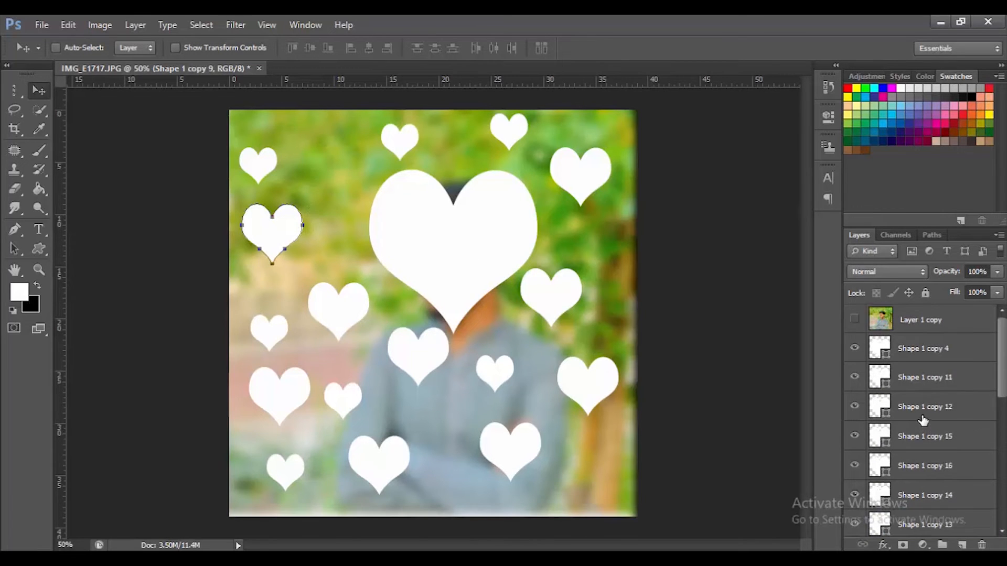
{"action": "left_click", "coordinate": [937, 355]}
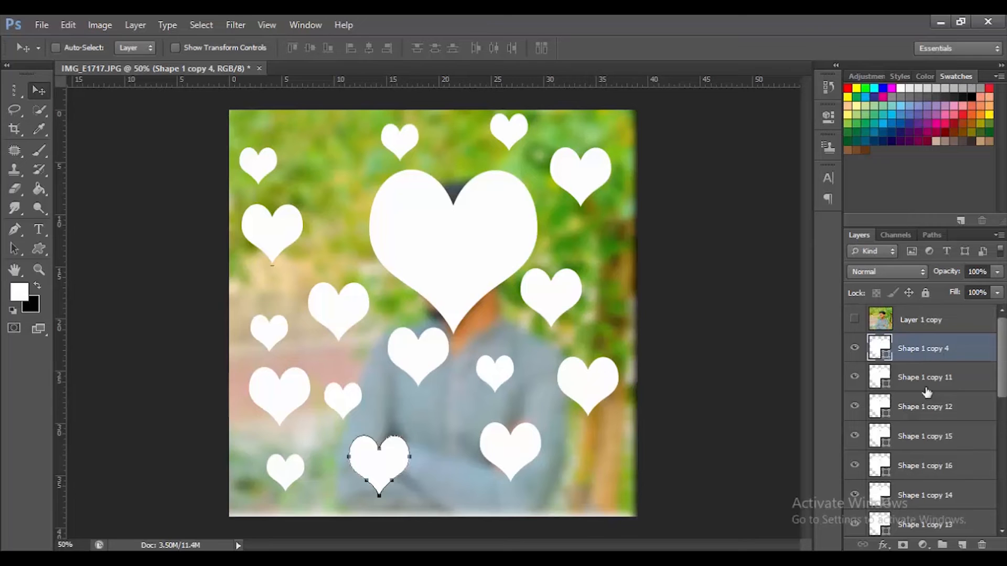
{"action": "scroll", "coordinate": [933, 374], "scroll_direction": "down", "scroll_amount": 4}
{"action": "left_click", "coordinate": [930, 466], "text": "shift"}
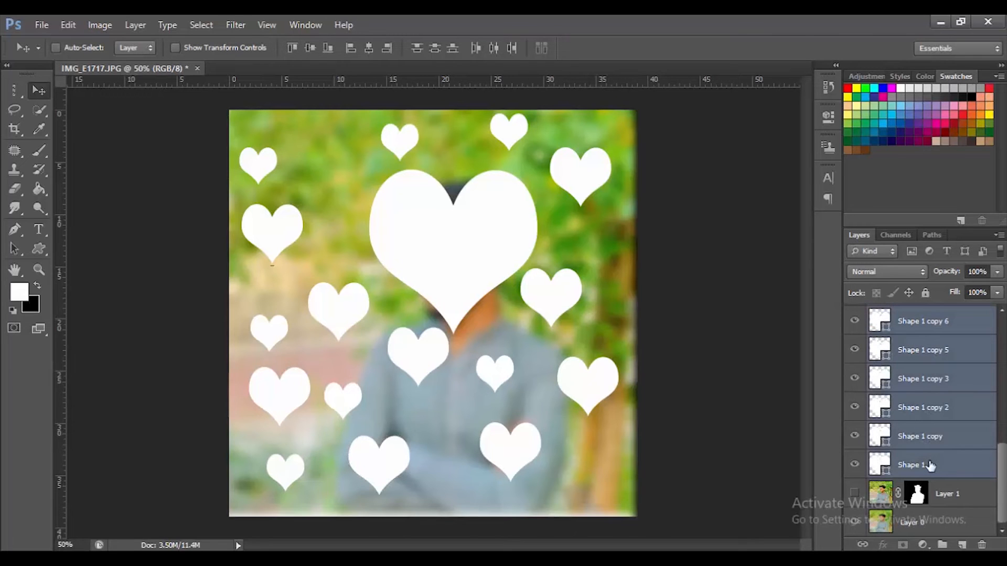
{"action": "key", "text": "ctrl+e"}
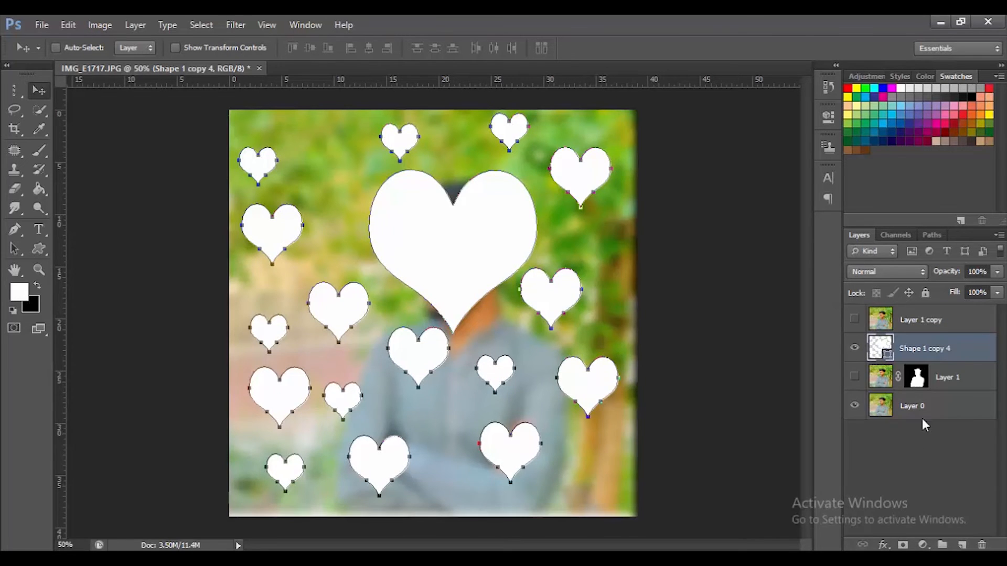
{"action": "left_click", "coordinate": [926, 323]}
{"action": "right_click", "coordinate": [926, 322]}
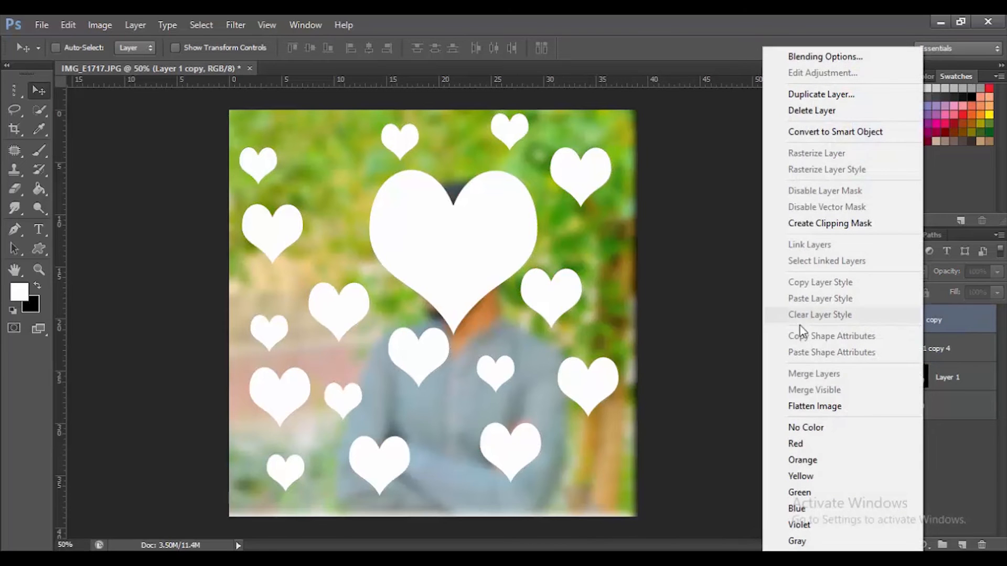
{"action": "left_click", "coordinate": [723, 342]}
- Add a drop shadow to the merged heart layer with a distance of 24 px and a spread of 13%
{"action": "left_click", "coordinate": [921, 349]}
{"action": "right_click", "coordinate": [922, 349]}
{"action": "left_click", "coordinate": [841, 60]}
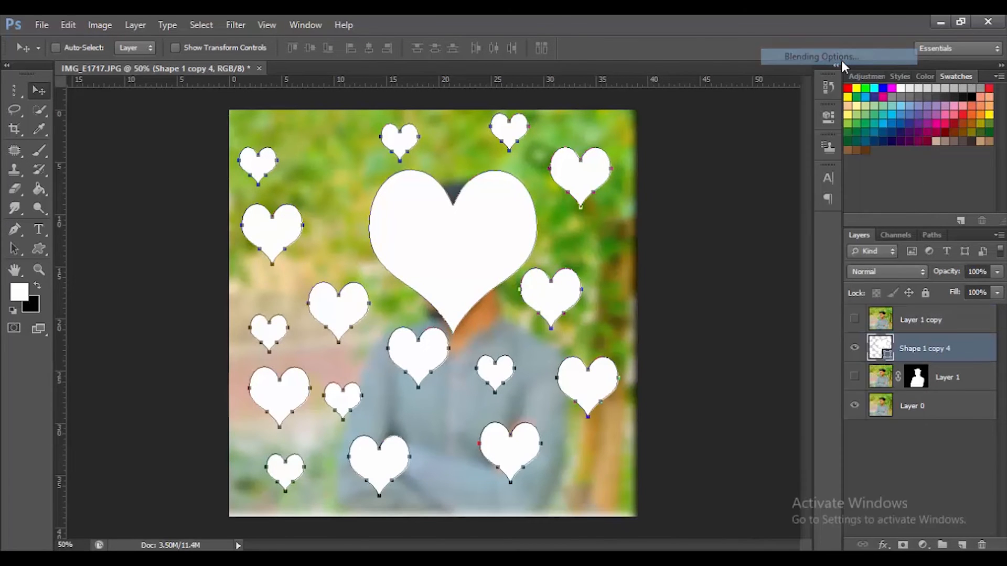
{"action": "left_click", "coordinate": [574, 429]}
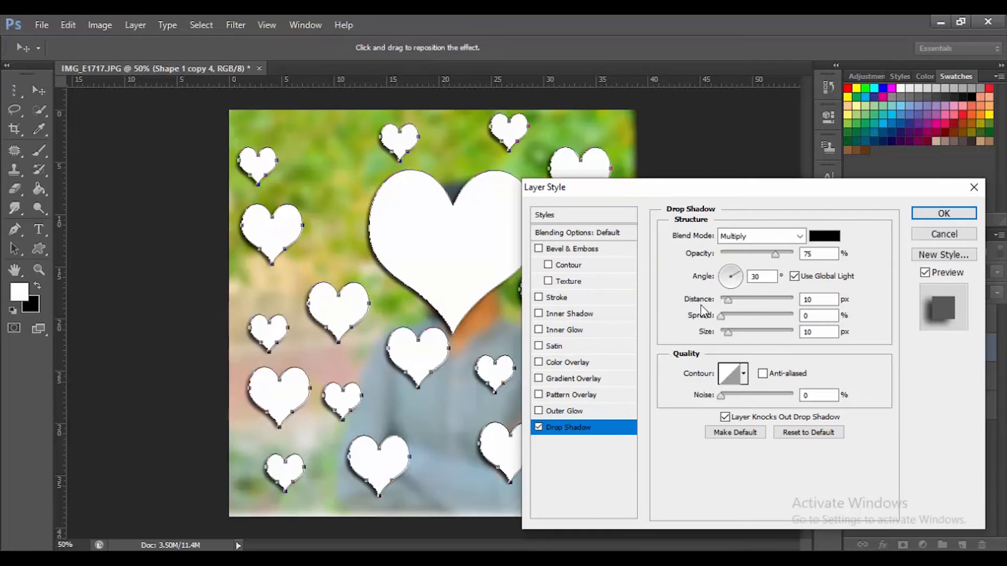
{"action": "left_click_drag", "start_coordinate": [731, 305], "coordinate": [732, 325]}
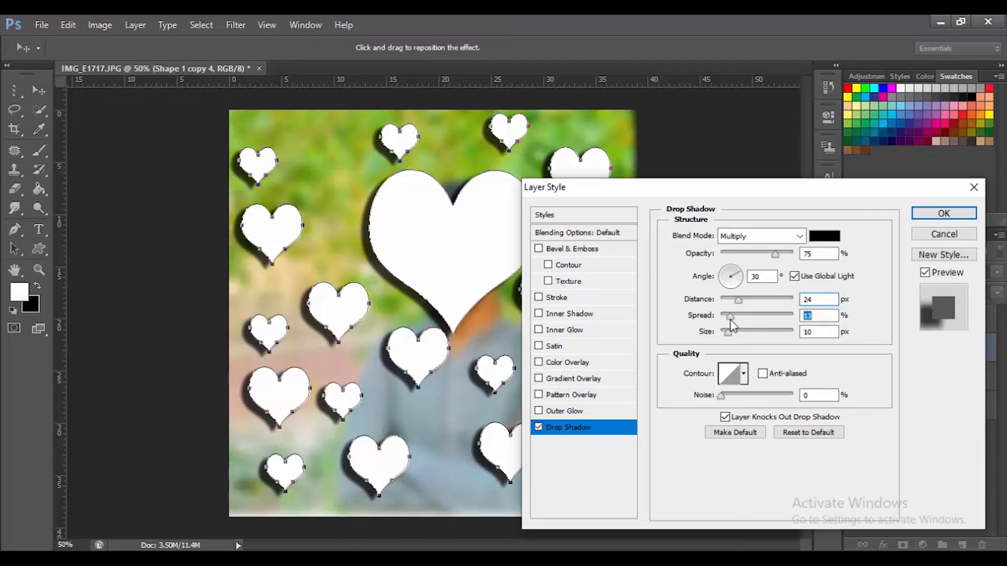
{"action": "left_click", "coordinate": [944, 213]}
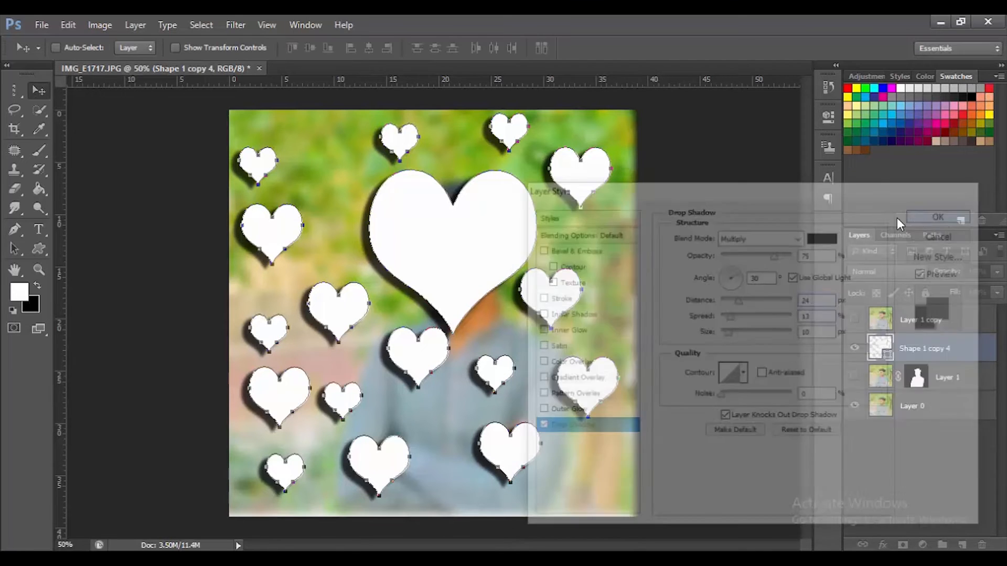
- Add a 6 px outside stroke in red (ff0000) to the merged heart layer
{"action": "double_click", "coordinate": [958, 348]}
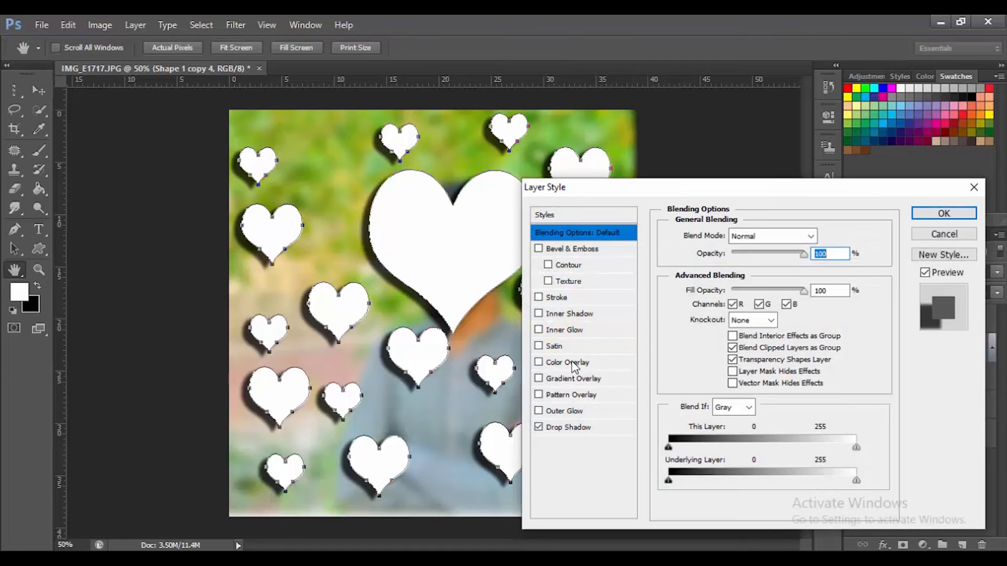
{"action": "left_click", "coordinate": [564, 299]}
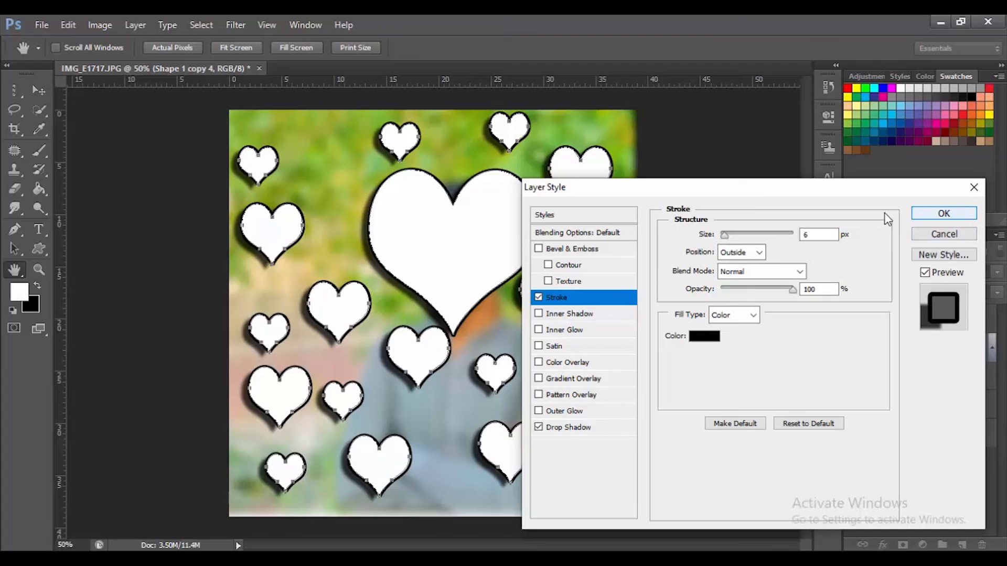
{"action": "left_click", "coordinate": [705, 336]}
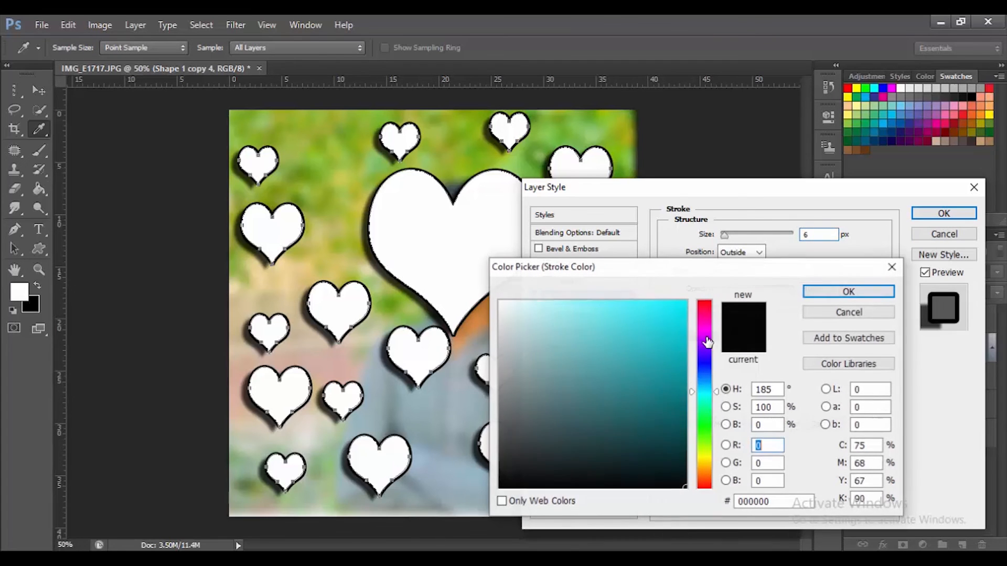
{"action": "left_click_drag", "start_coordinate": [666, 353], "coordinate": [689, 284]}
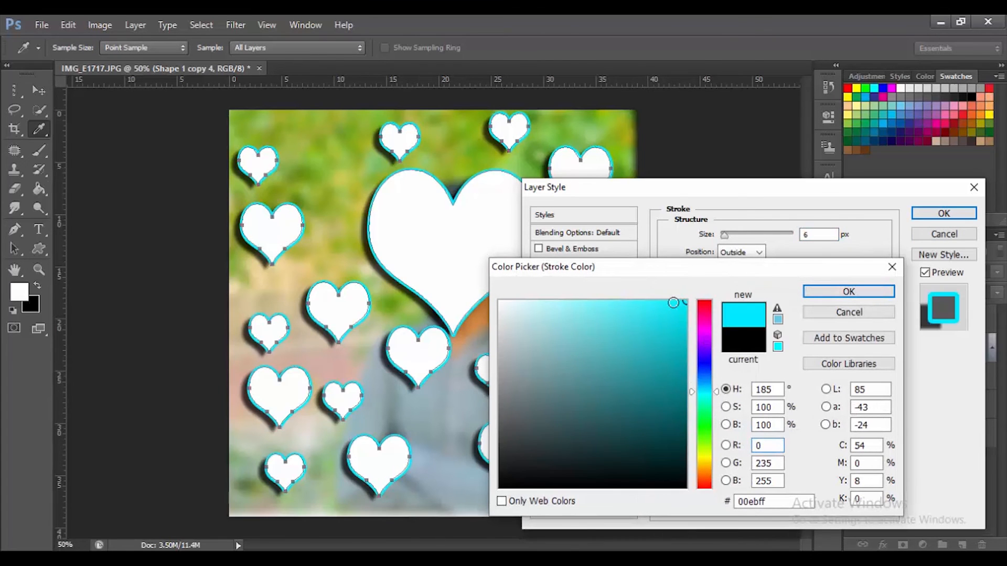
{"action": "left_click", "coordinate": [703, 361]}
{"action": "left_click_drag", "start_coordinate": [703, 362], "coordinate": [705, 304]}
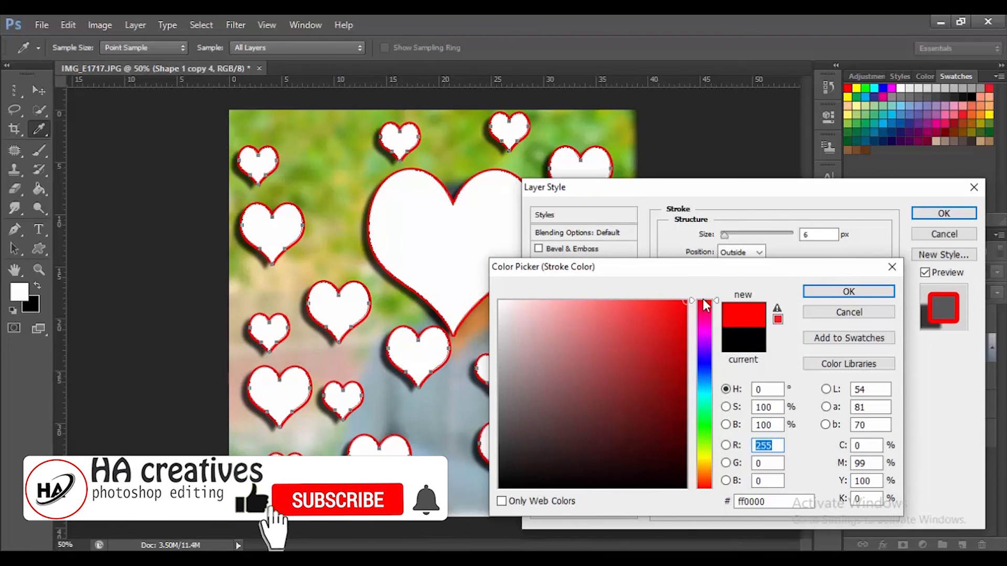
{"action": "left_click", "coordinate": [879, 293]}
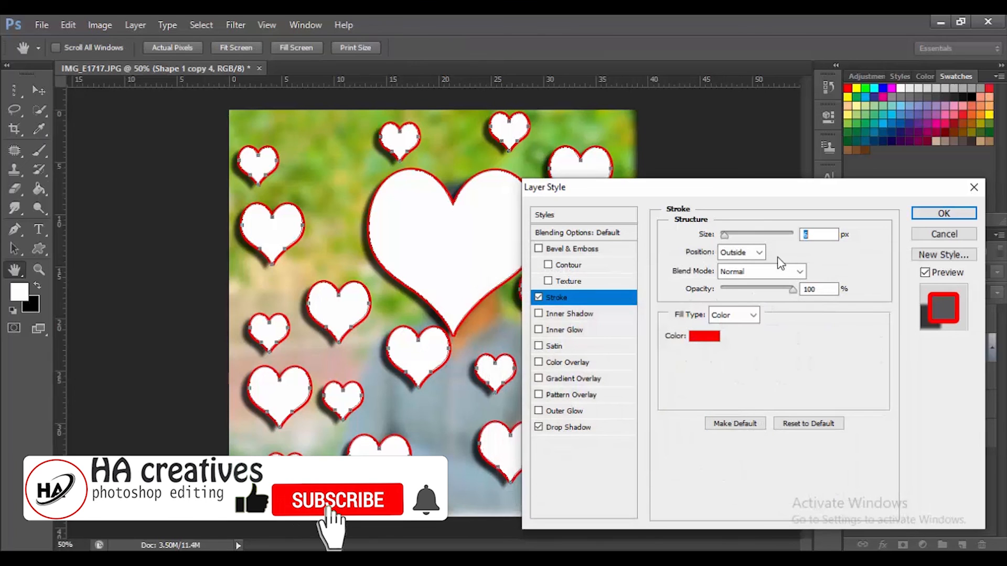
{"action": "left_click", "coordinate": [943, 213]}
- Clip Layer 1 copy to the merged heart layer with a clipping mask and make Layer 1 copy visible
{"action": "key", "text": "v"}
{"action": "right_click", "coordinate": [919, 320]}
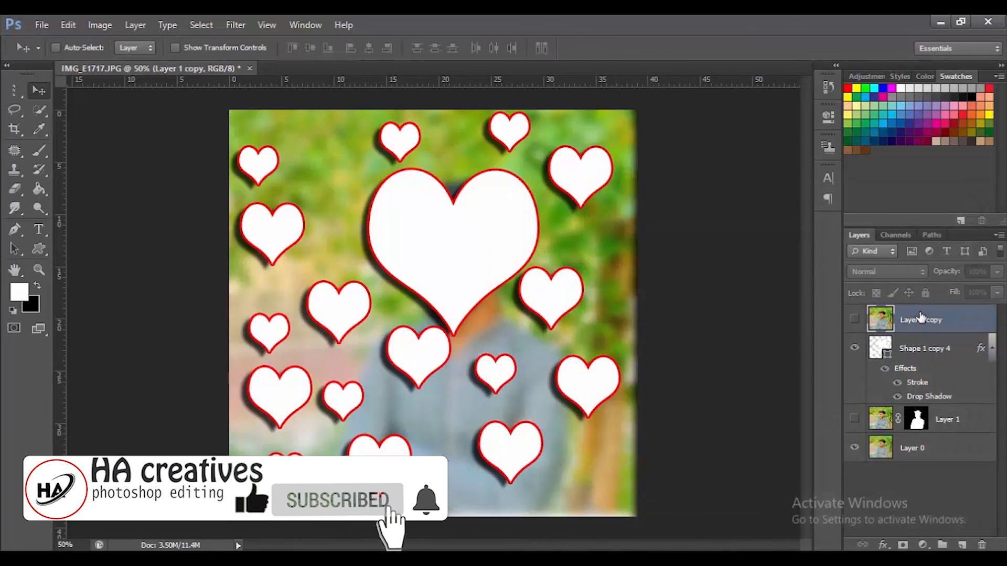
{"action": "left_click", "coordinate": [842, 223]}
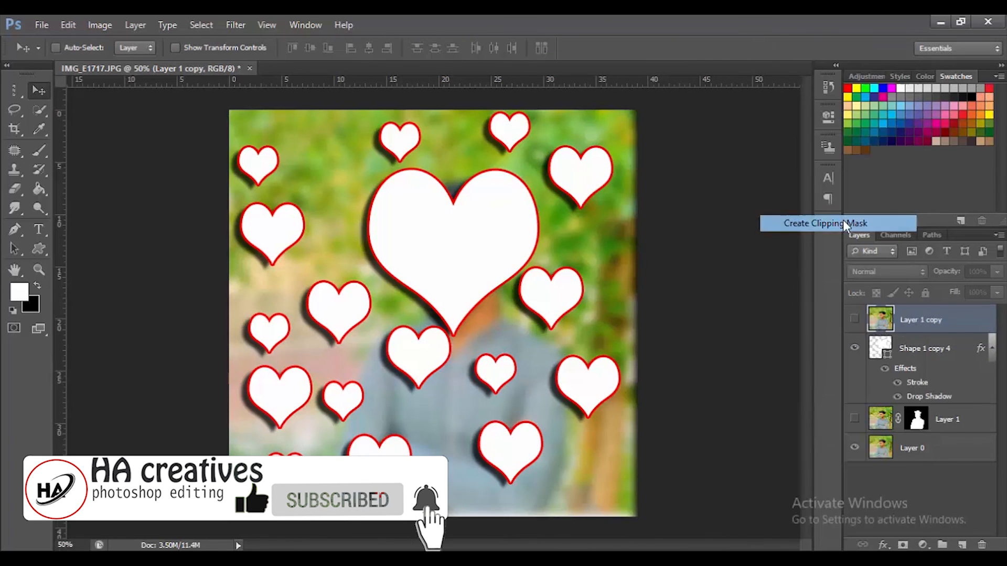
{"action": "left_click", "coordinate": [855, 320]}
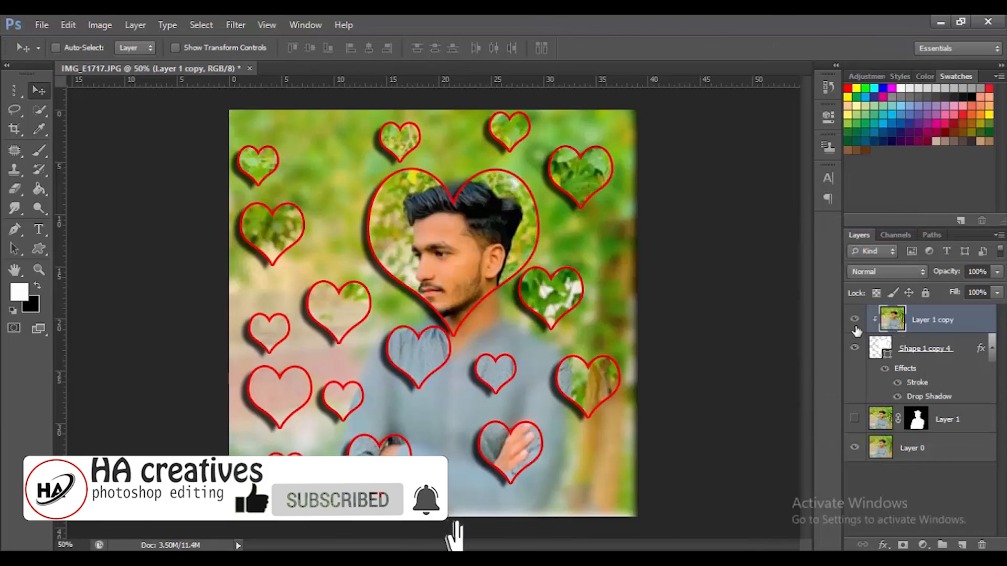